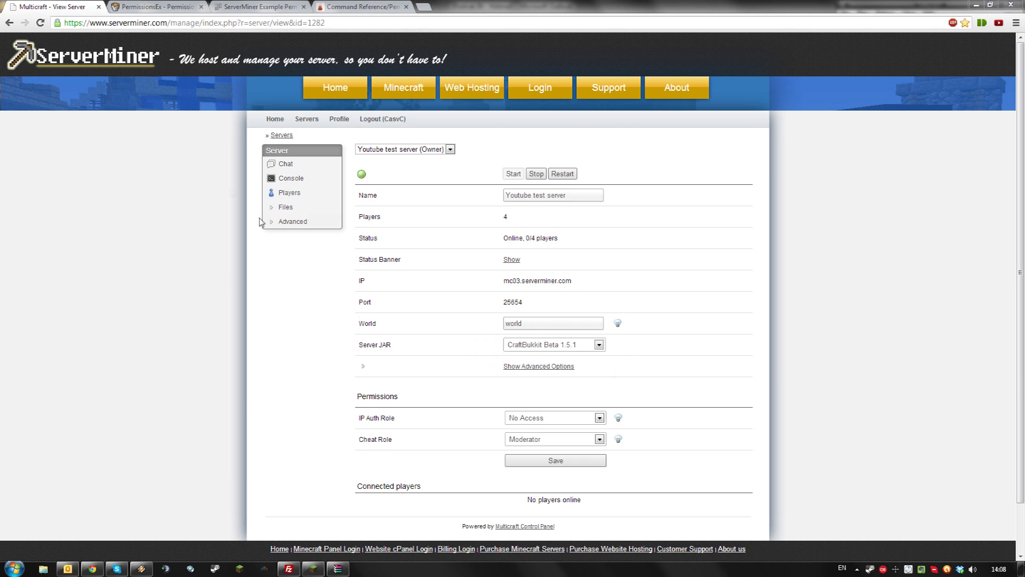
# Return from the PermissionsEx v1.19.5 package page to the plugin overview and bring up FileZilla
pyautogui.click(154, 7)
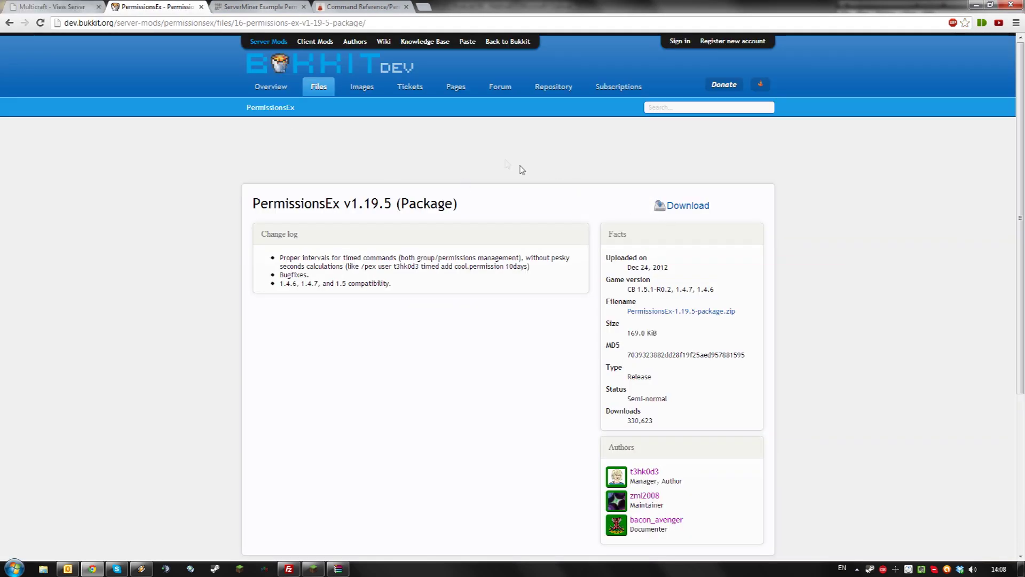
pyautogui.hotkey('alt', 'Left')
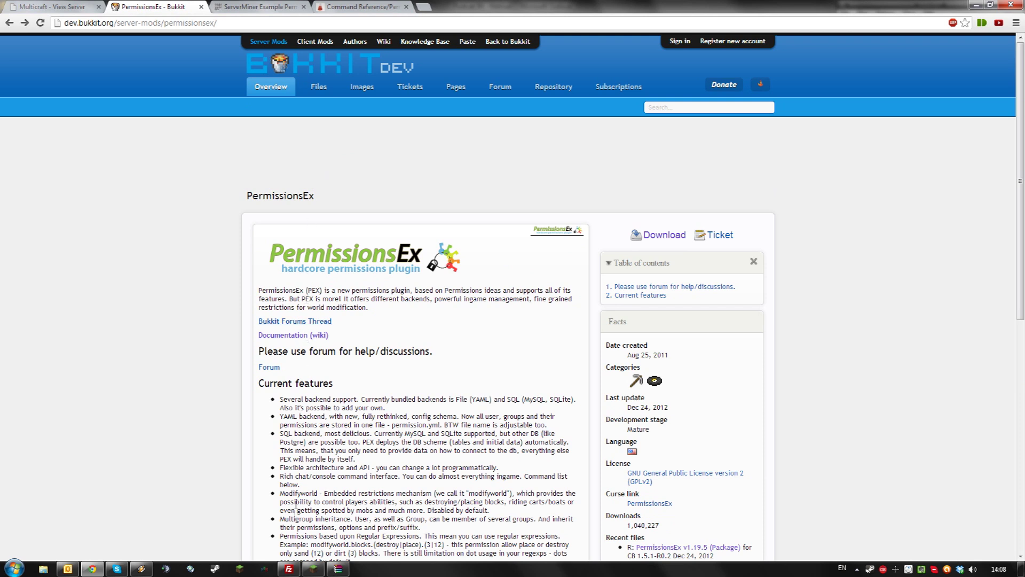
pyautogui.click(290, 567)
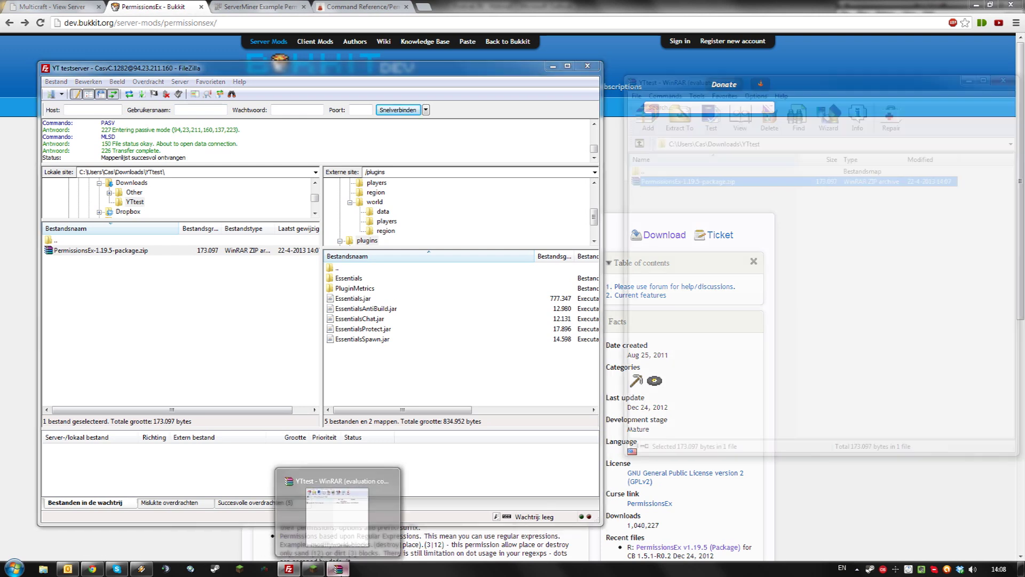
# Open the PermissionsEx zip in WinRAR and copy PermissionsEx.jar into the server's plugins folder
pyautogui.click(338, 567)
pyautogui.moveTo(654, 81); pyautogui.dragTo(568, 81)
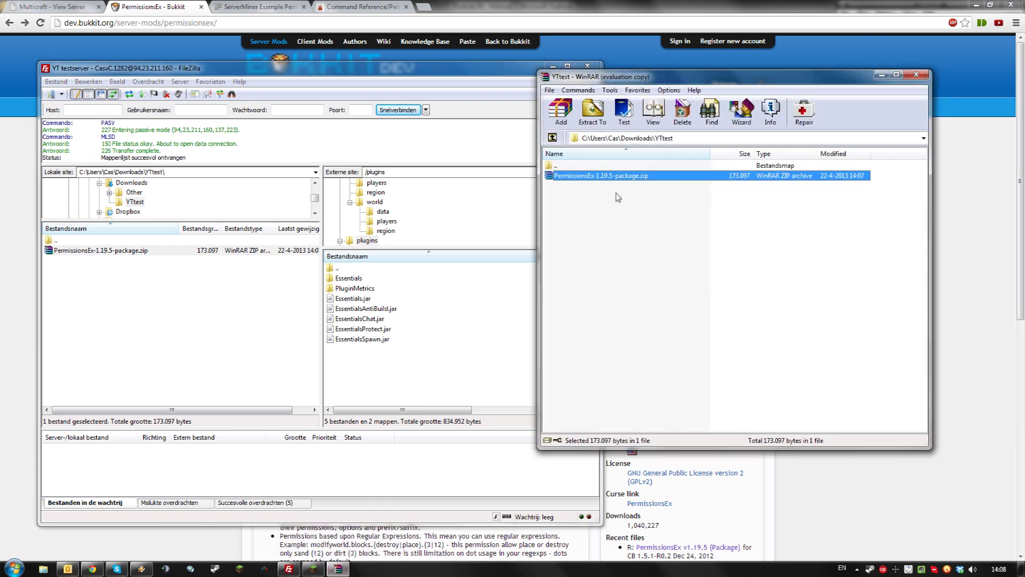
pyautogui.doubleClick(621, 178)
pyautogui.click(596, 176)
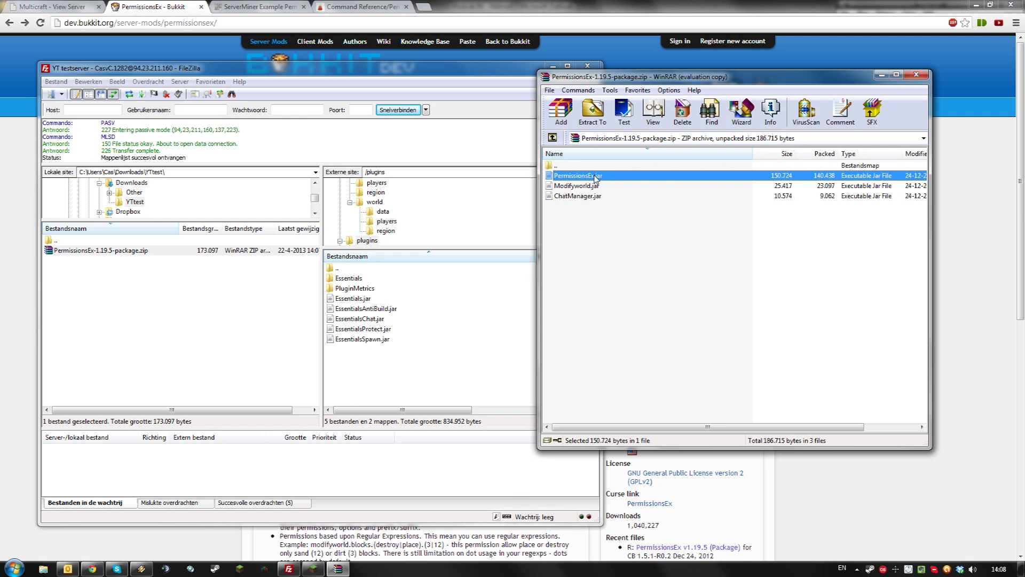
pyautogui.moveTo(595, 178); pyautogui.dragTo(387, 379)
pyautogui.moveTo(387, 379); pyautogui.dragTo(387, 378)
# Restart the server from the Multicraft panel so PermissionsEx v1.19.5 loads
pyautogui.click(52, 7)
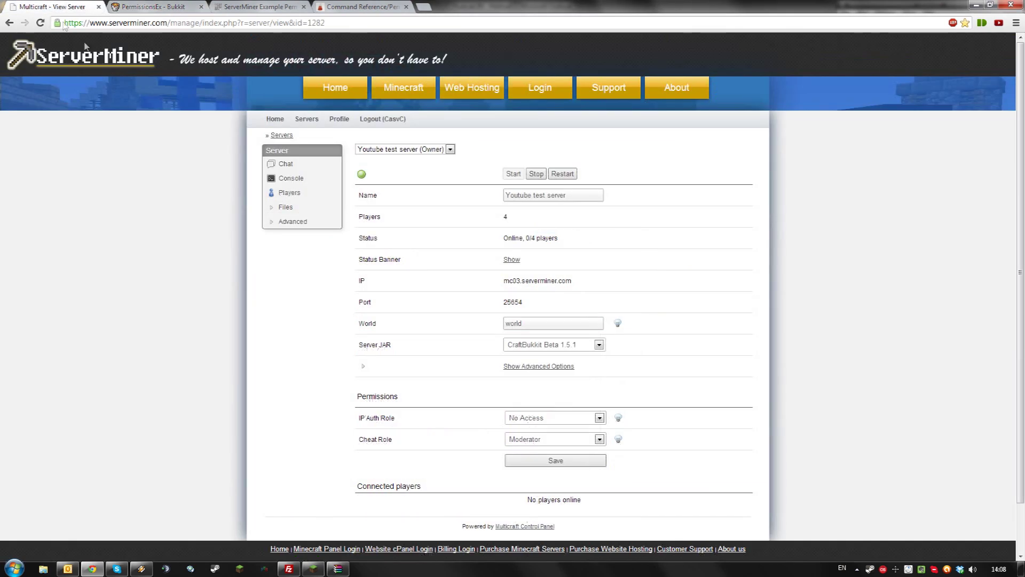
pyautogui.click(565, 177)
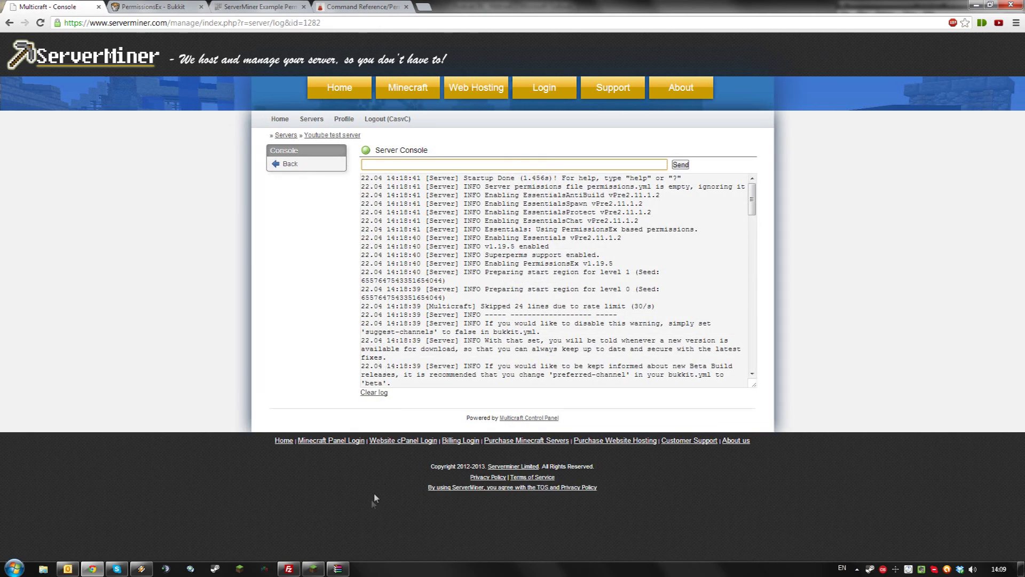
pyautogui.click(288, 569)
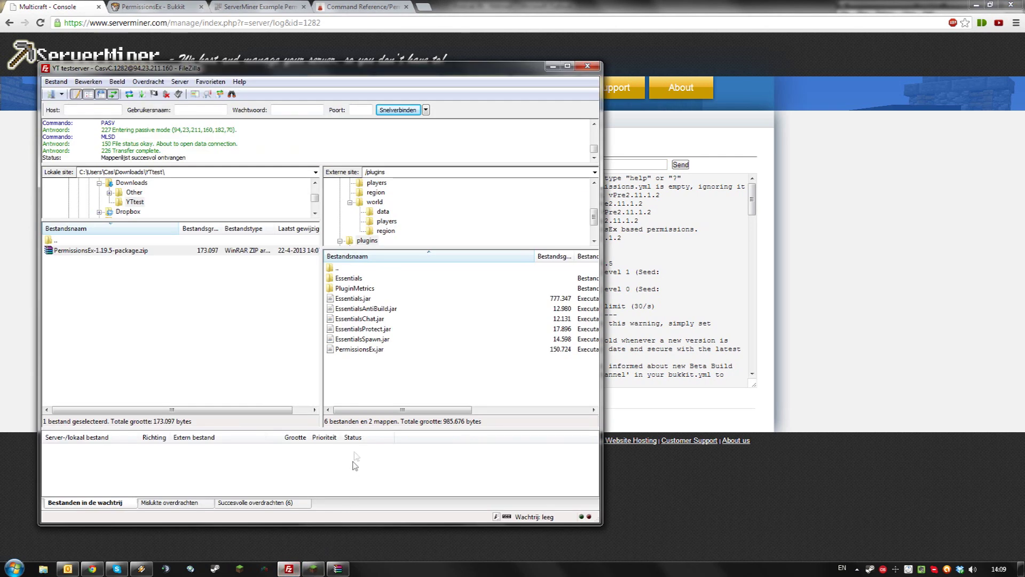
# Refresh the remote plugins listing and open the new PermissionsEx folder to select permissions.yml
pyautogui.rightClick(358, 375)
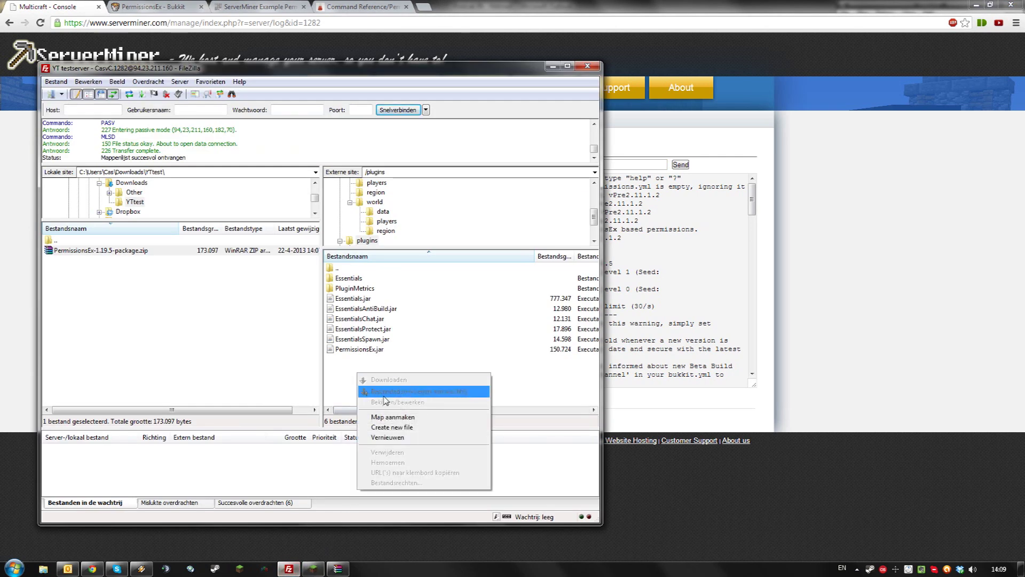
pyautogui.click(402, 440)
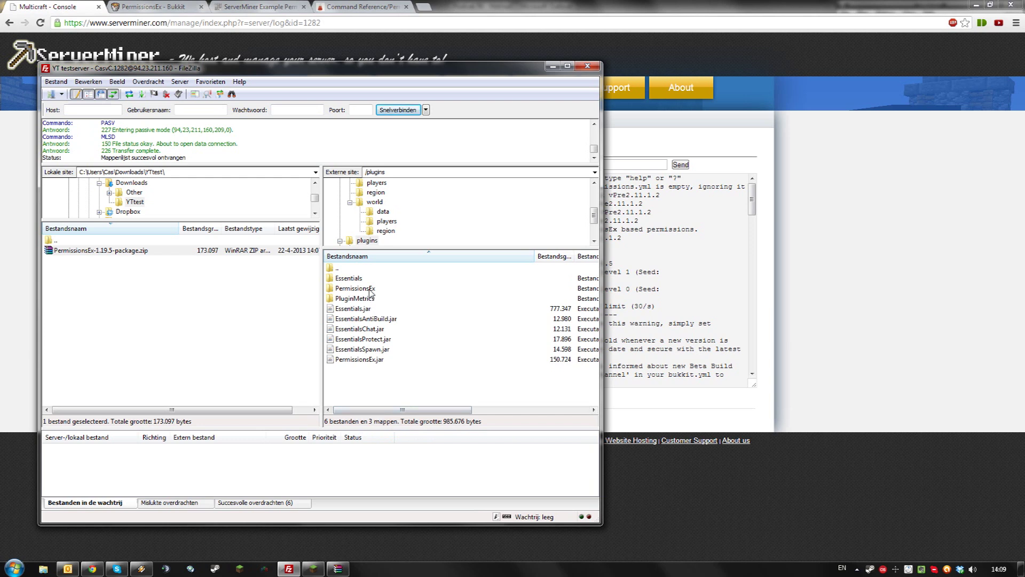
pyautogui.doubleClick(370, 290)
pyautogui.rightClick(361, 279)
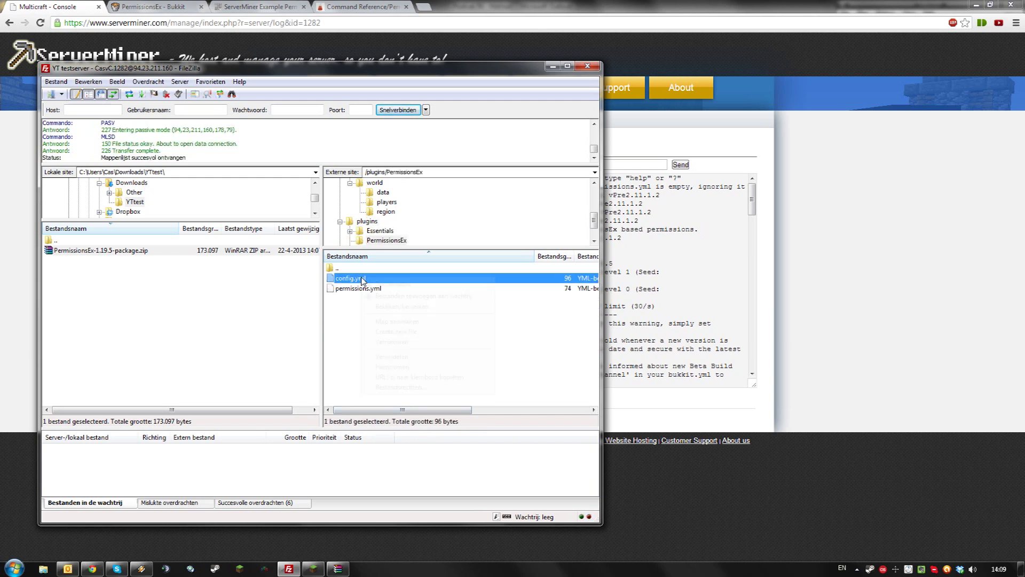
pyautogui.rightClick(349, 290)
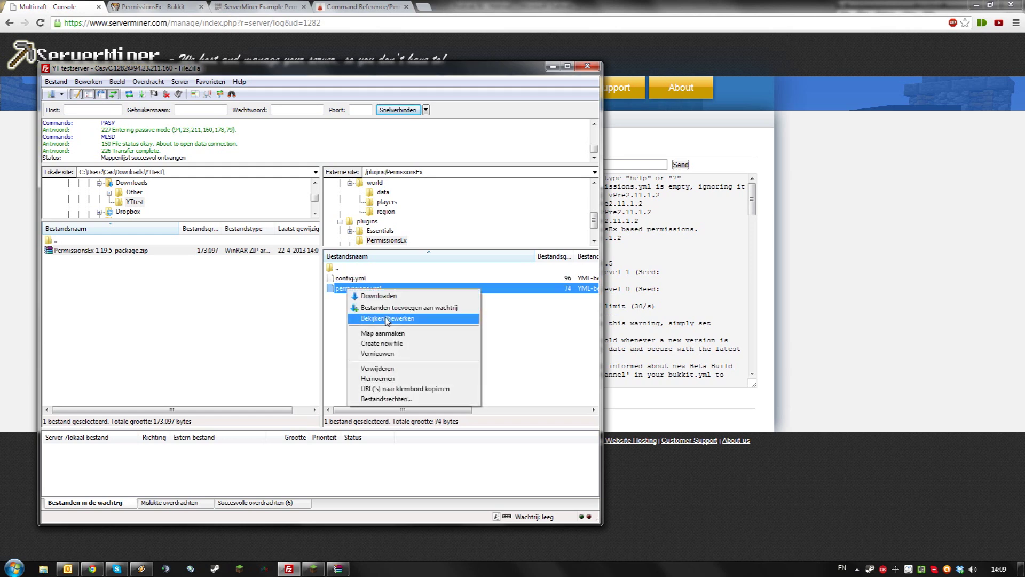
# Open permissions.yml for editing and select the whole example group listing on the paste page
pyautogui.click(387, 319)
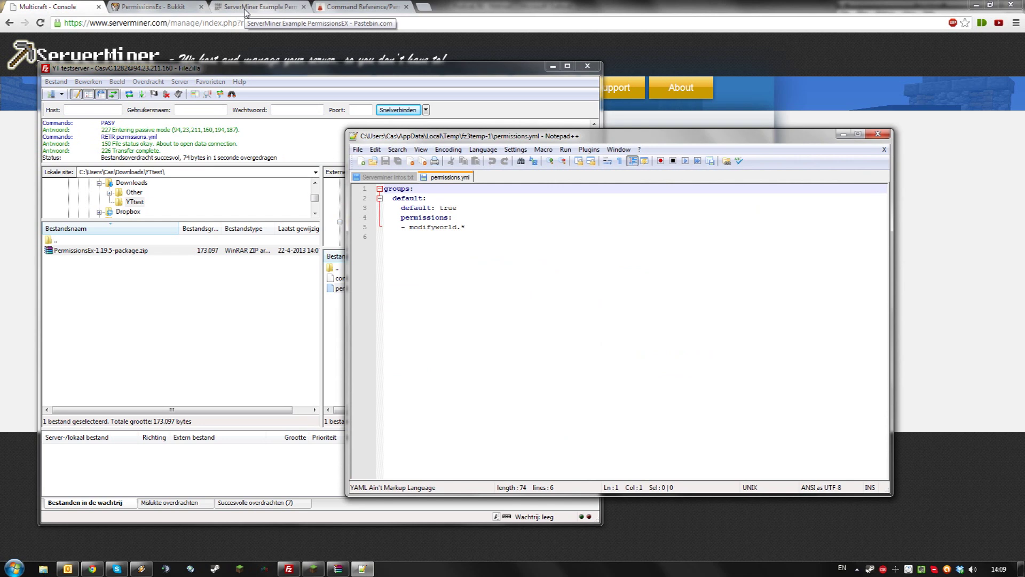
pyautogui.click(245, 11)
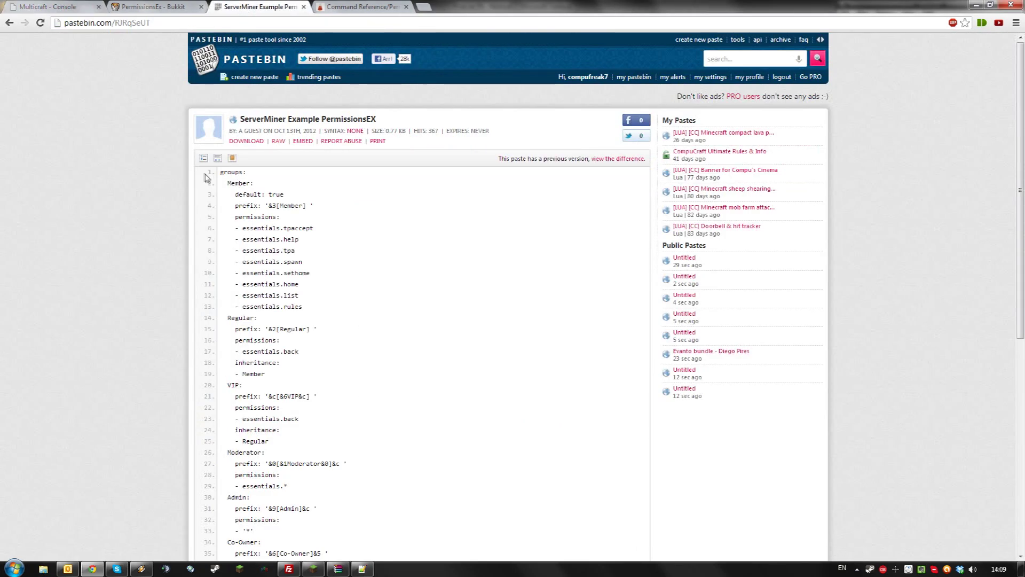
pyautogui.moveTo(221, 171); pyautogui.dragTo(328, 553)
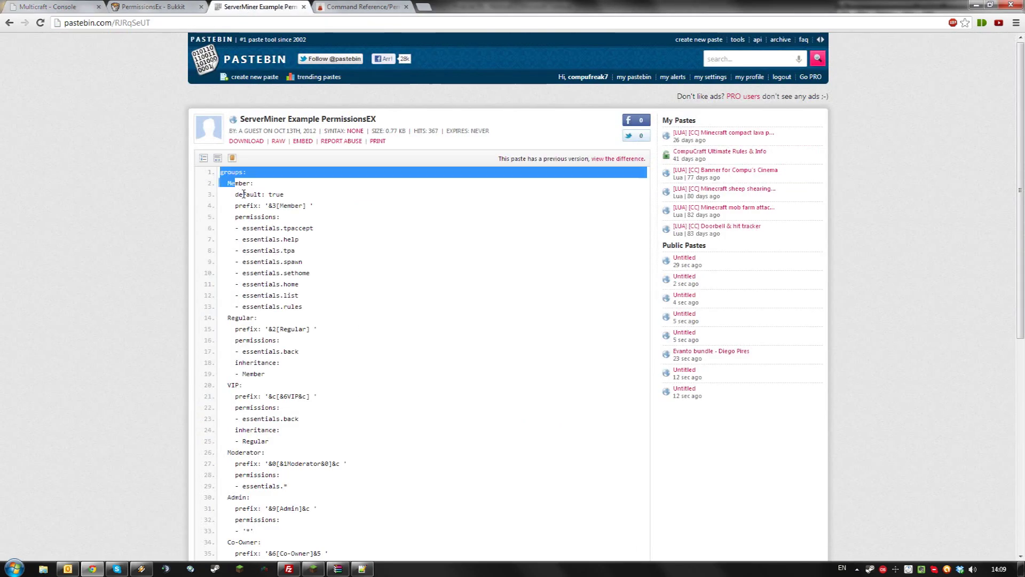
pyautogui.moveTo(328, 553); pyautogui.dragTo(253, 365)
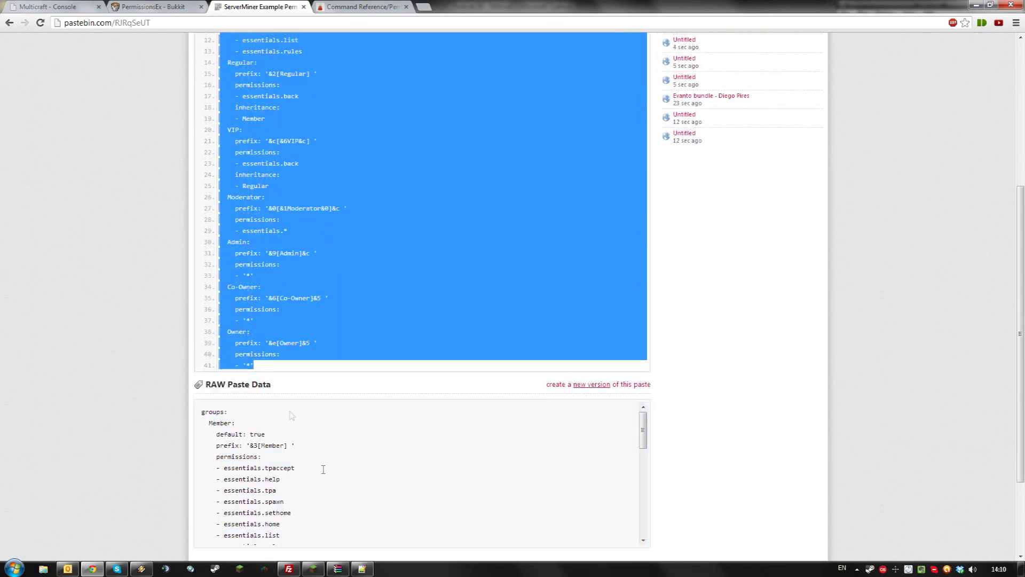
# Replace the contents of permissions.yml with the copied Member-to-Owner example groups
pyautogui.click(362, 570)
pyautogui.hotkey('ctrl', 'a')
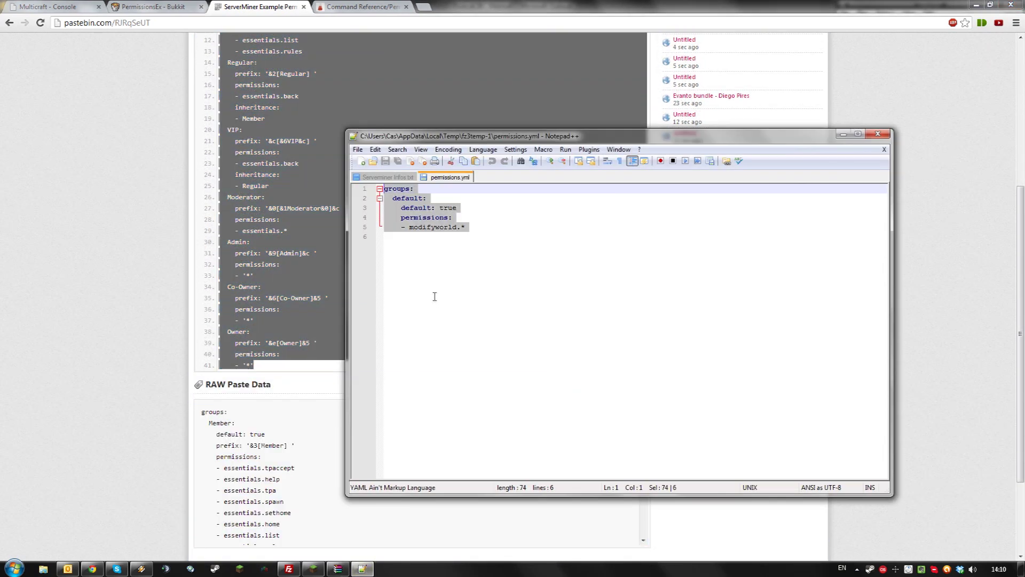
pyautogui.write("groups:   Member:     default: true     prefix: '&3[Member] '     permissions:     - essentials.tpaccept     - essentials.help     - essentials.tpa     - essentials.spawn     - essentials.sethome     - essentials.home     - essentials.list     - essentials.rules   Regular:     prefix: '&2[Regular] '     permissions:     - essentials.back     inheritance:     - Member   VIP:     prefix: '&c[&6VIP&c] '     permissions:     - essentials.back     inheritance:     - Regular   Moderator:     prefix: '&0[&1Moderator&0]&c '     permissions:     - essentials.*   Admin:     prefix: '&9[Admin]&c '     permissions:     - '*'   Co-Owner:     prefix: '&6[Co-Owner]&5 '     permissions:     - '*'   Owner:     prefix: '&e[Owner]&5 '     permissions:     - '*'")
pyautogui.scroll(1, 436, 290)
pyautogui.scroll(3, 433, 289)
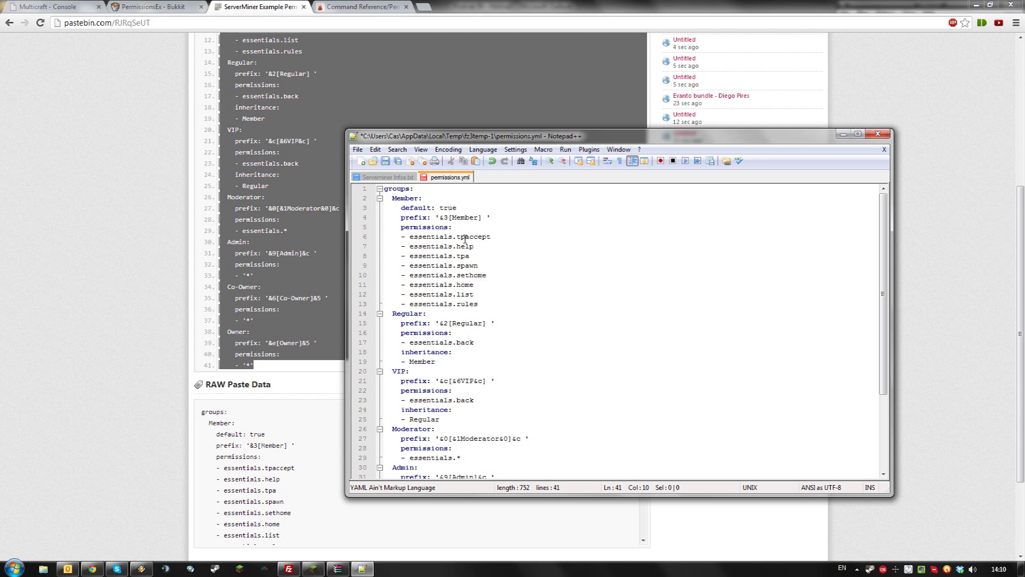
pyautogui.click(346, 7)
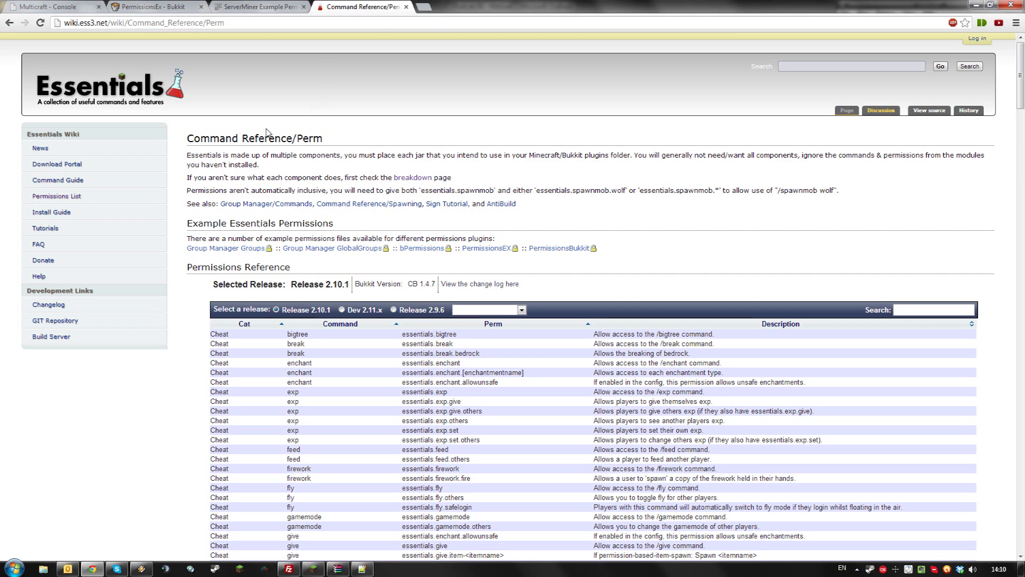
pyautogui.scroll(-1, 256, 140)
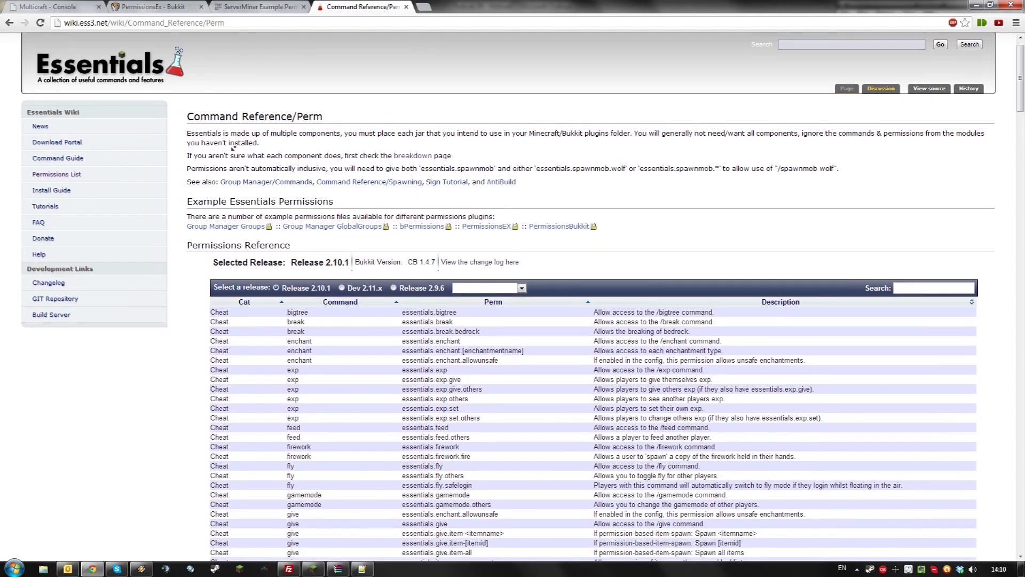
pyautogui.scroll(-2, 237, 150)
pyautogui.scroll(-1, 233, 149)
pyautogui.scroll(1, 423, 159)
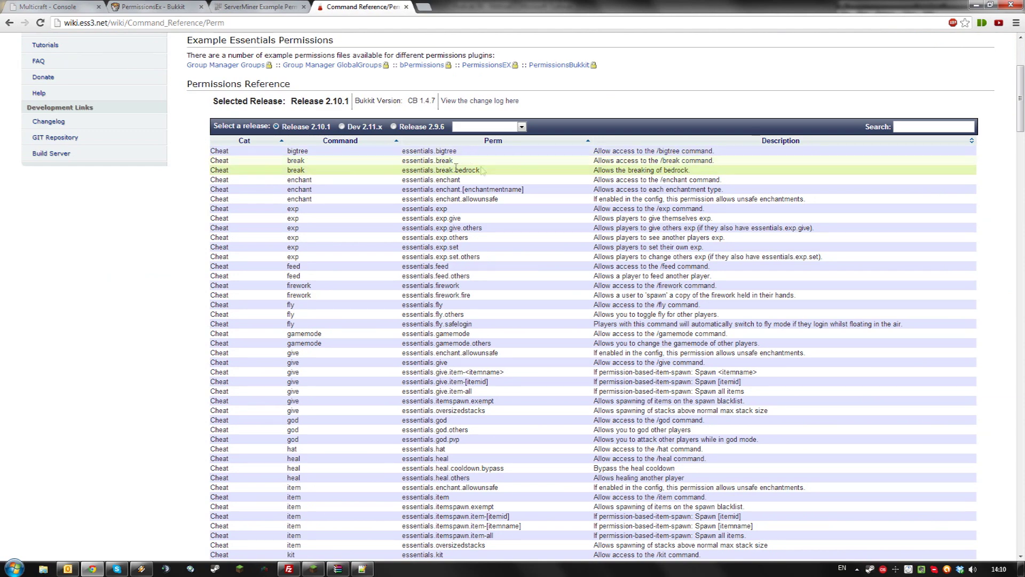
pyautogui.scroll(-3, 373, 170)
# Browse the Essentials wiki permissions table, then bring the unsaved permissions.yml back up
pyautogui.hotkey('alt', 'Tab')
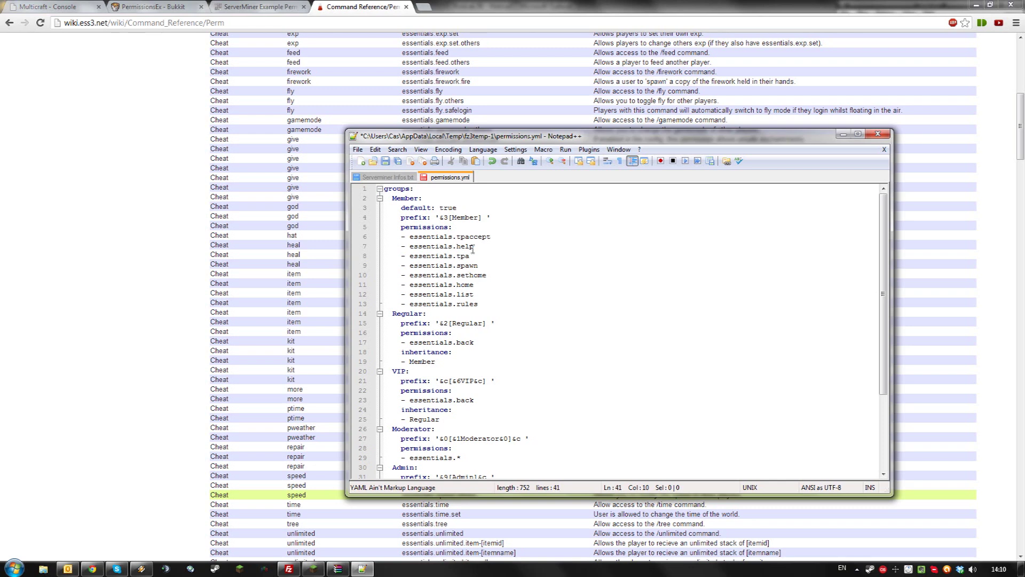
pyautogui.scroll(-2, 475, 239)
pyautogui.scroll(2, 475, 239)
# Save permissions.yml and confirm re-uploading the changed file to the server's PermissionsEx folder
pyautogui.hotkey('ctrl', 's')
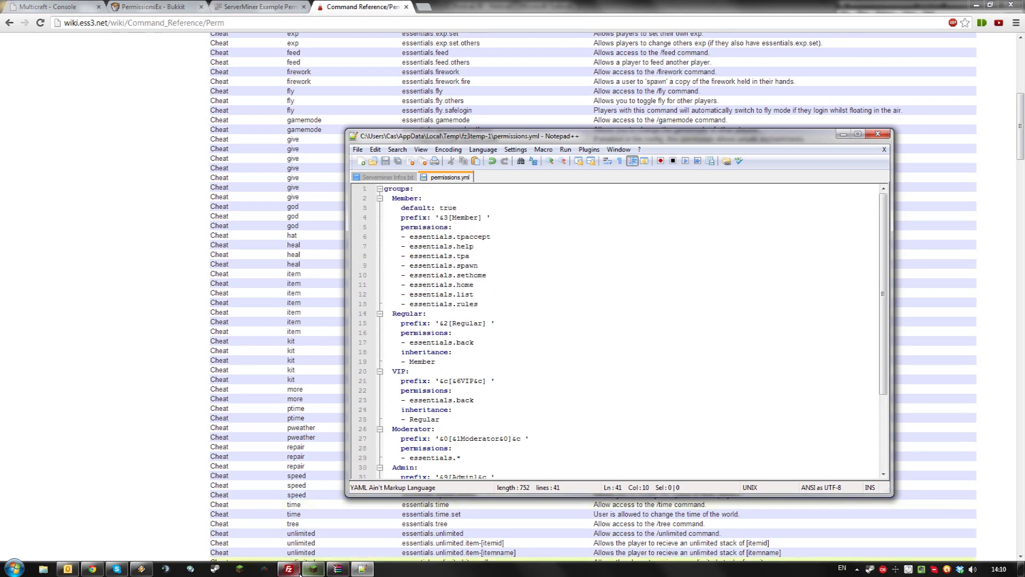
pyautogui.click(301, 330)
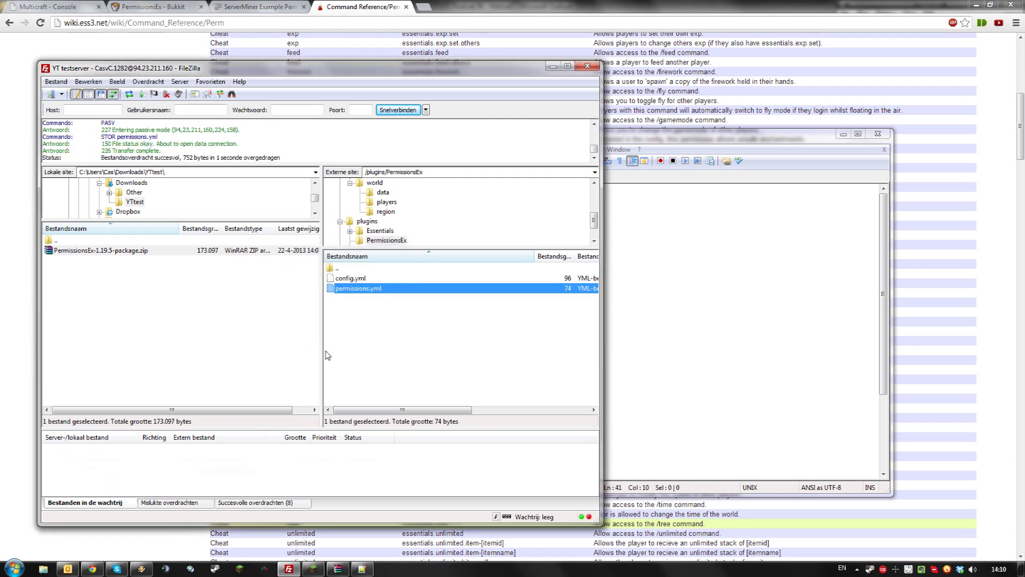
pyautogui.click(52, 7)
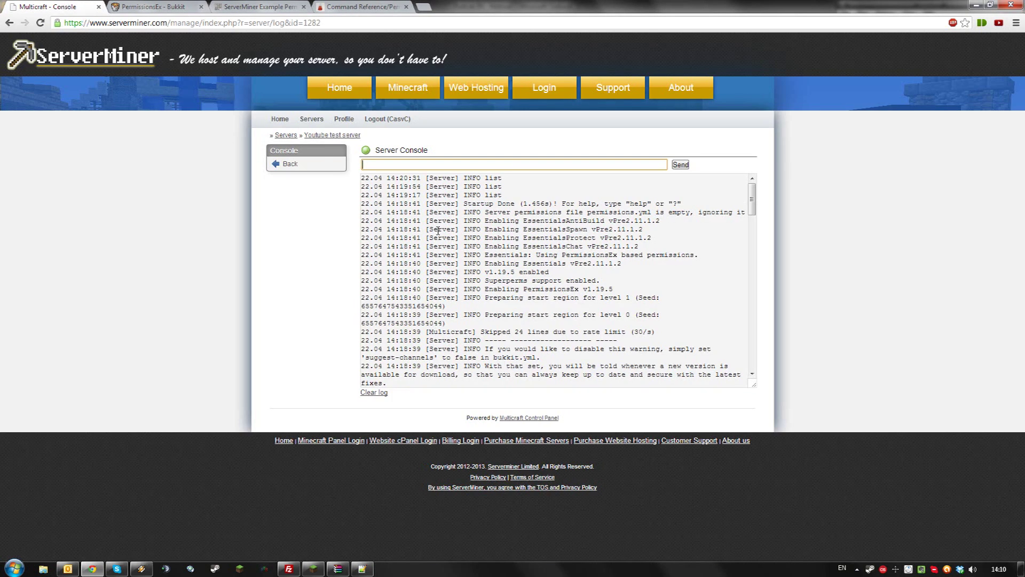
pyautogui.write('reload')
# Send 'reload' and then 'pex user serverminer set group owner' in the server console
pyautogui.press('Return')
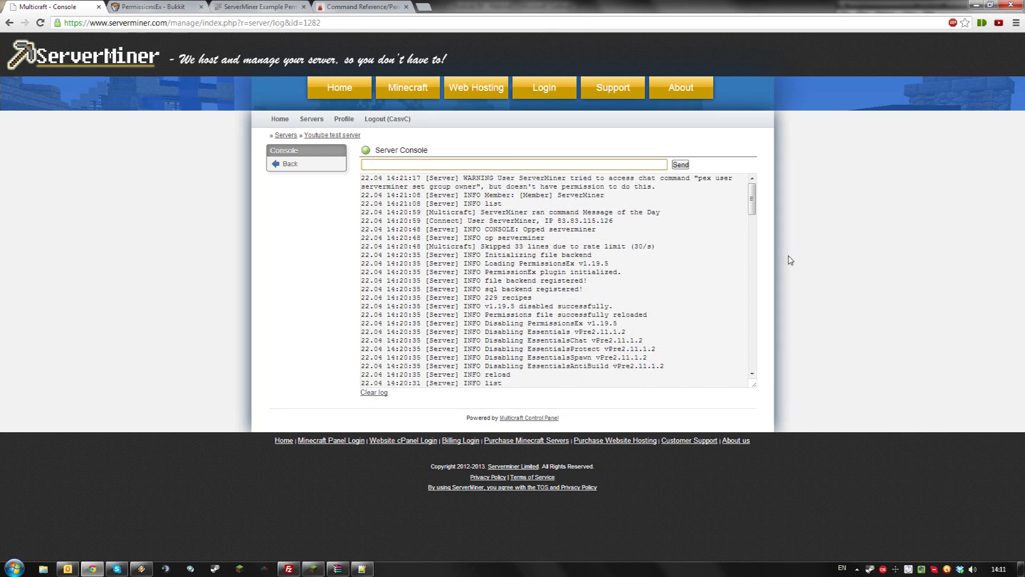
pyautogui.write('u')
pyautogui.write('iner set')
pyautogui.write('wner')
pyautogui.press('Return')
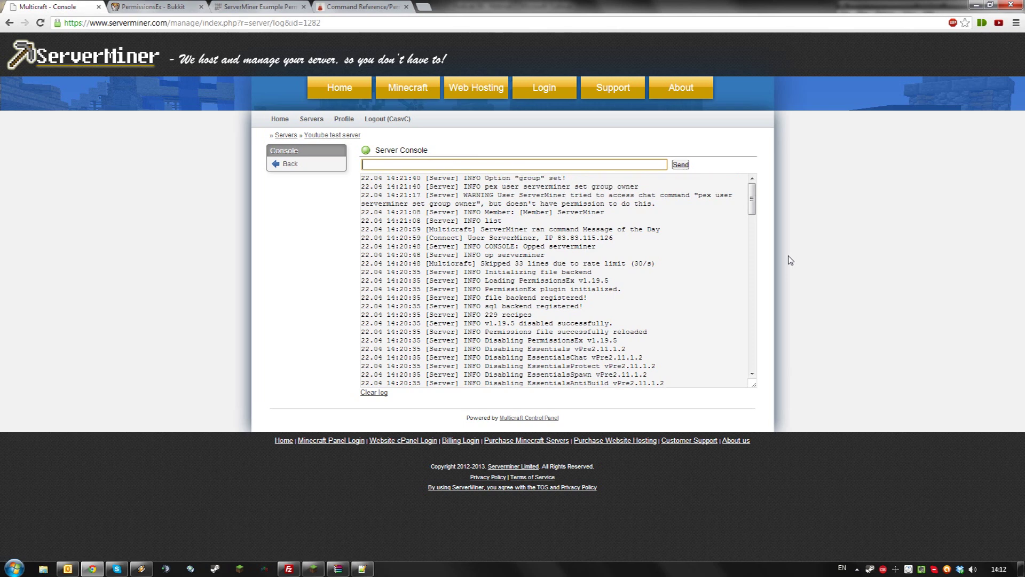
# Switch to Minecraft to check that ServerMiner joins with the [Owner] chat prefix
pyautogui.click(313, 569)
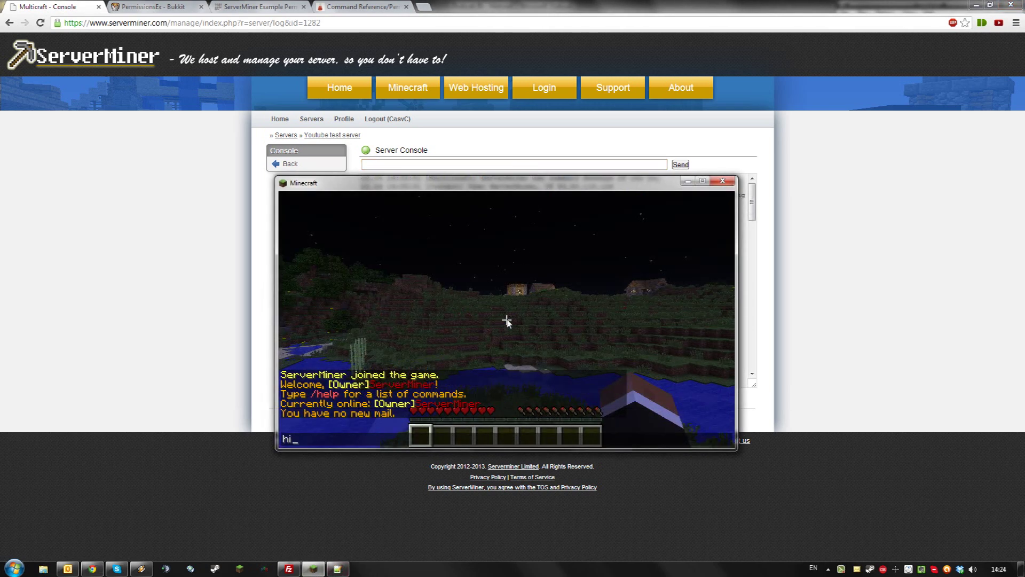